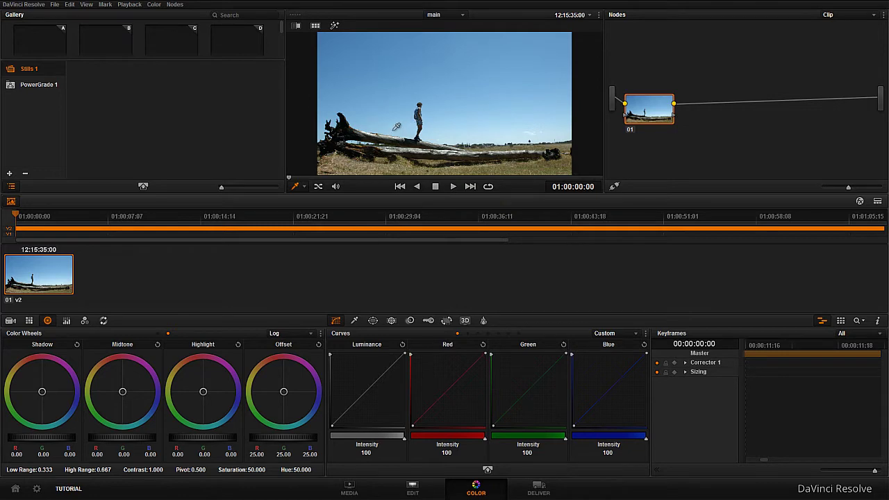
# Add a parallel node beside node 01 and arrange nodes 01, 03 and Parallel
pyautogui.click(174, 4)
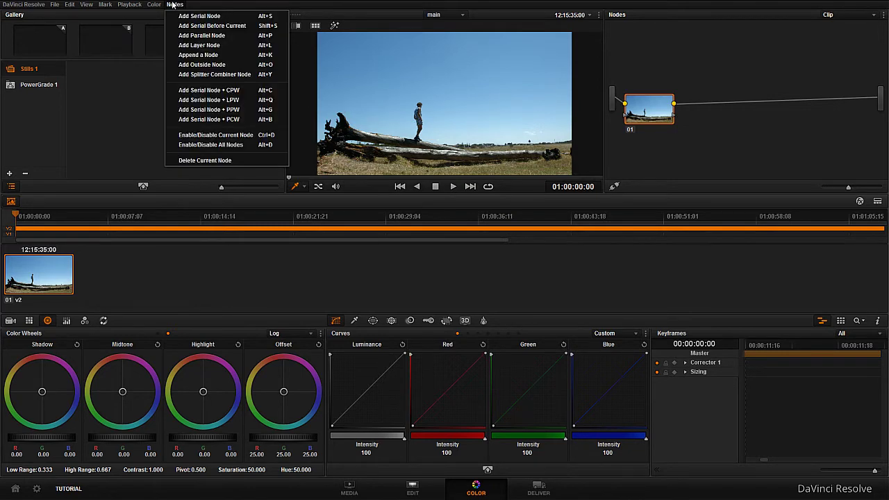
pyautogui.click(230, 36)
pyautogui.moveTo(702, 120); pyautogui.dragTo(743, 85)
pyautogui.moveTo(660, 120); pyautogui.dragTo(644, 69)
pyautogui.moveTo(750, 77); pyautogui.dragTo(756, 127)
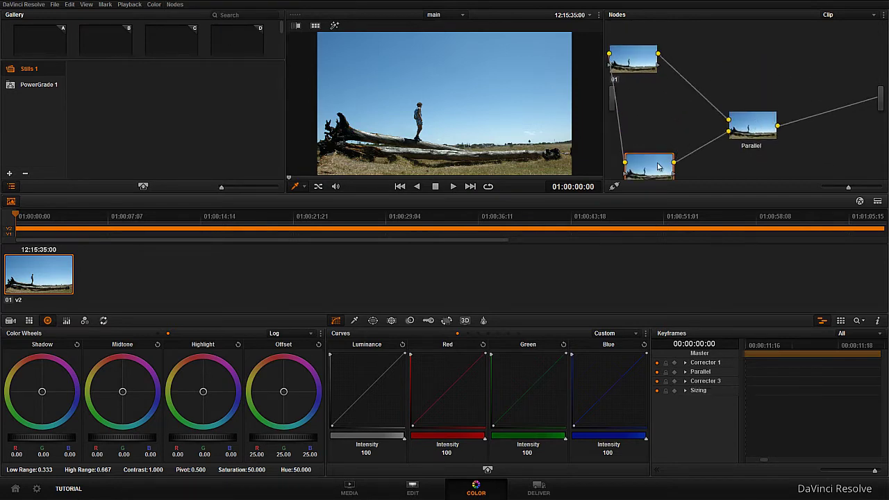
pyautogui.moveTo(661, 168); pyautogui.dragTo(650, 118)
pyautogui.moveTo(633, 55); pyautogui.dragTo(670, 76)
pyautogui.moveTo(649, 119); pyautogui.dragTo(675, 129)
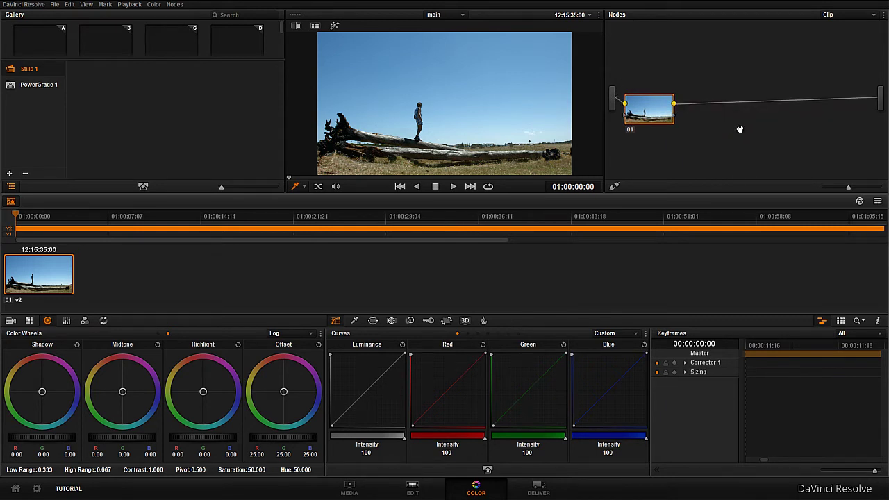
# Re-add the parallel branch with Alt+P and lay nodes 01 and 03 side by side
pyautogui.hotkey('alt', 'p')
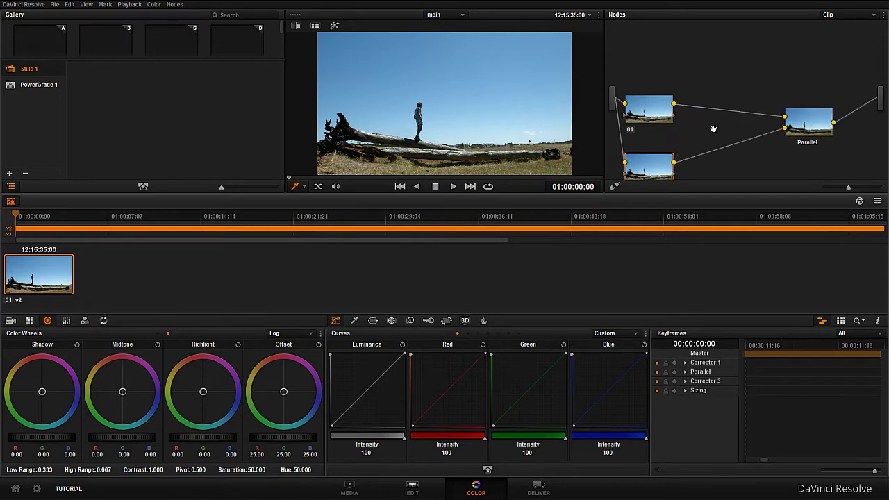
pyautogui.moveTo(649, 109); pyautogui.dragTo(667, 76)
pyautogui.moveTo(649, 166); pyautogui.dragTo(657, 141)
pyautogui.moveTo(818, 132); pyautogui.dragTo(779, 107)
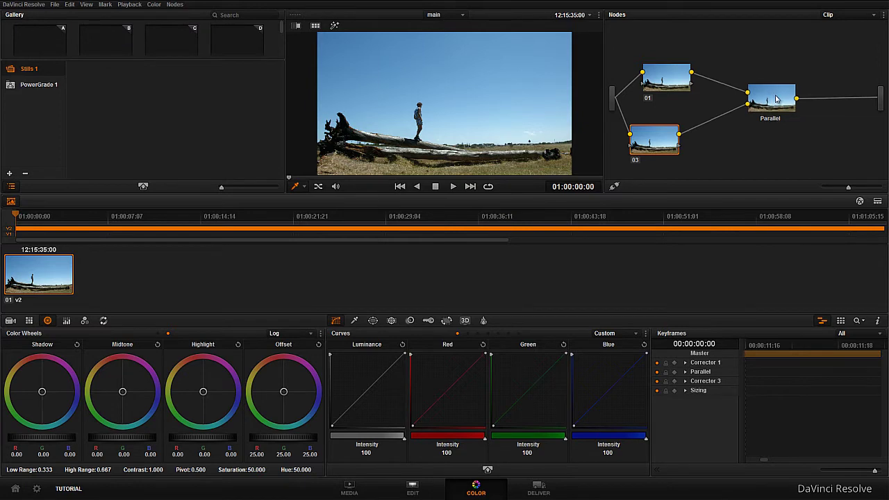
pyautogui.click(773, 101)
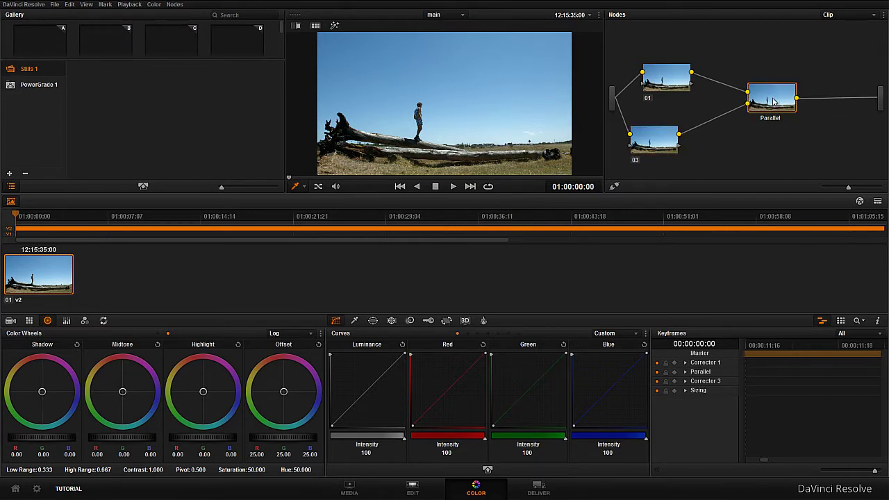
pyautogui.moveTo(697, 139); pyautogui.dragTo(674, 122)
# Add one extra input to the Parallel node and move it down and right
pyautogui.rightClick(748, 115)
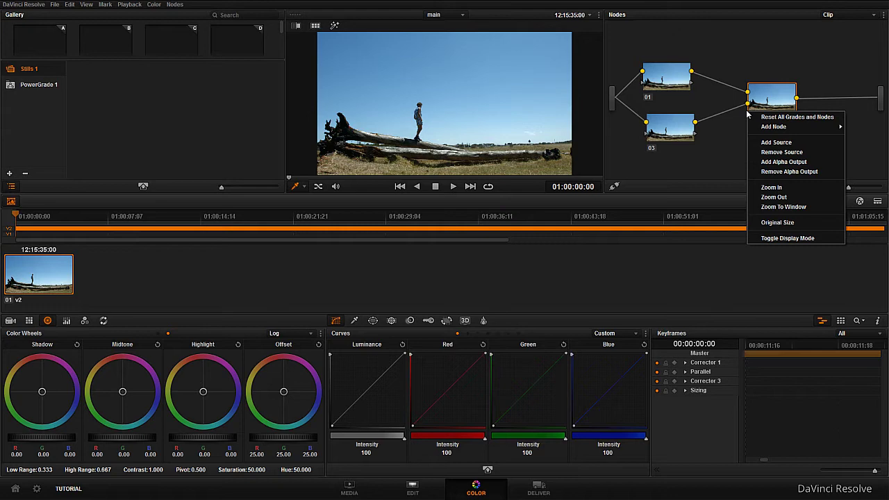
pyautogui.moveTo(782, 128)
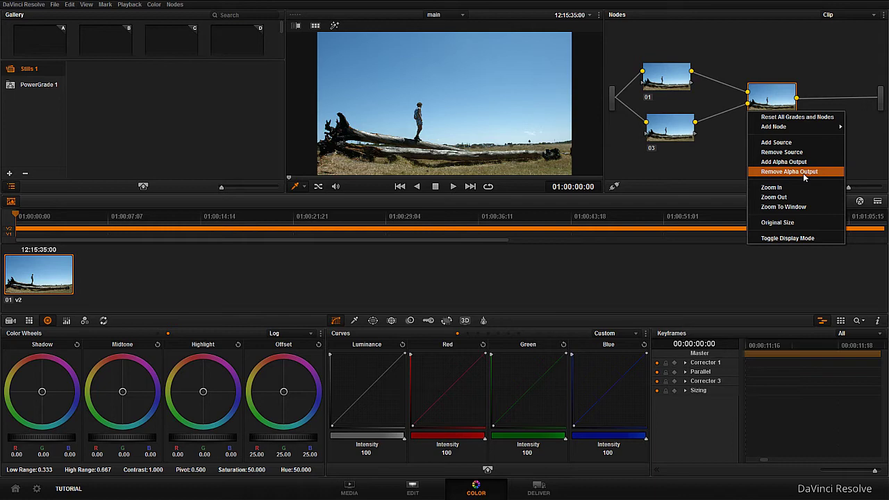
pyautogui.rightClick(749, 90)
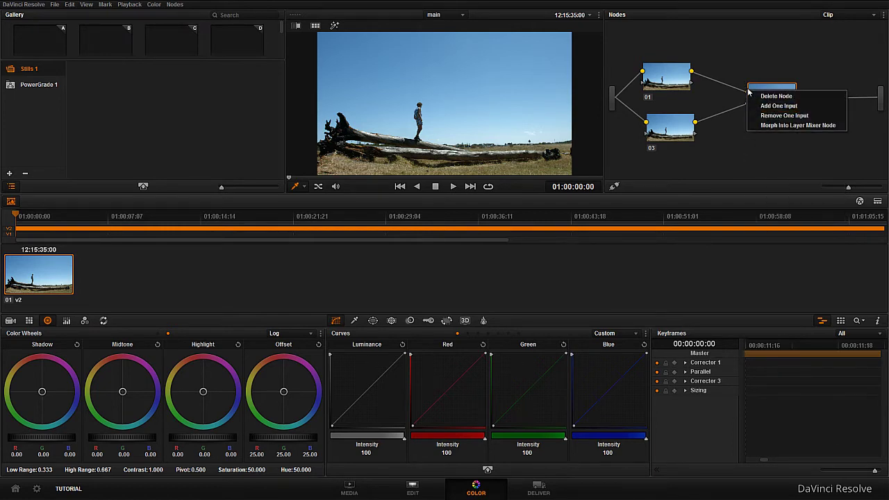
pyautogui.click(777, 105)
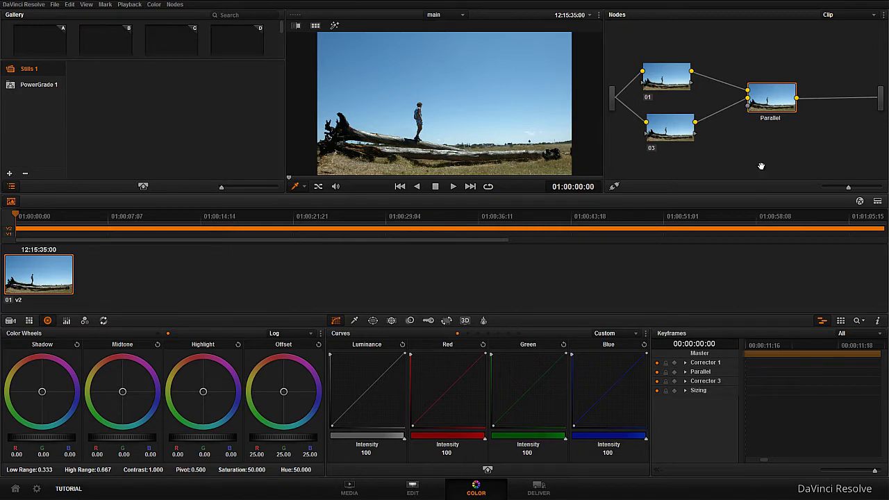
pyautogui.moveTo(776, 106); pyautogui.dragTo(768, 124)
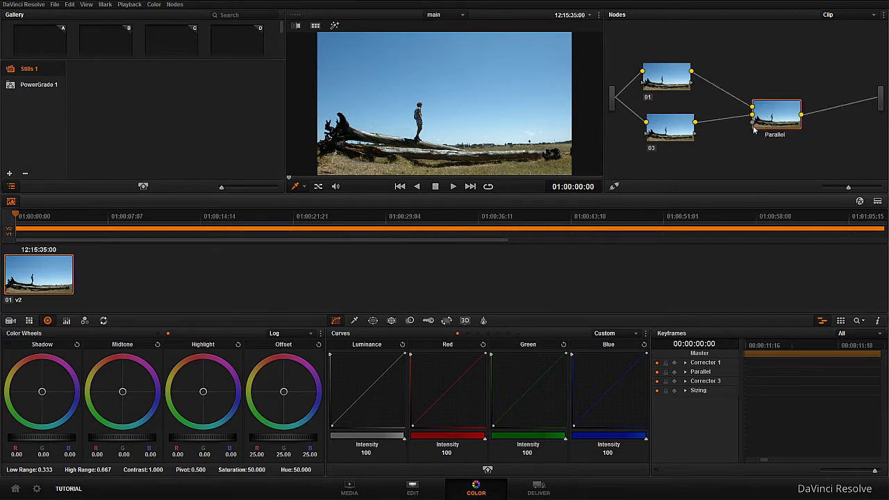
# Push node 01's shadow and midtone wheels toward red for a warm pink-orange grade
pyautogui.click(670, 73)
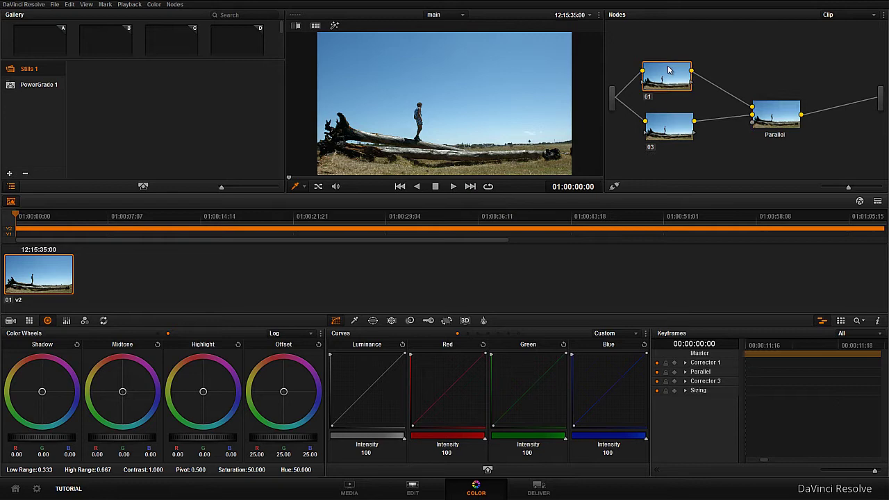
pyautogui.click(672, 129)
pyautogui.click(669, 75)
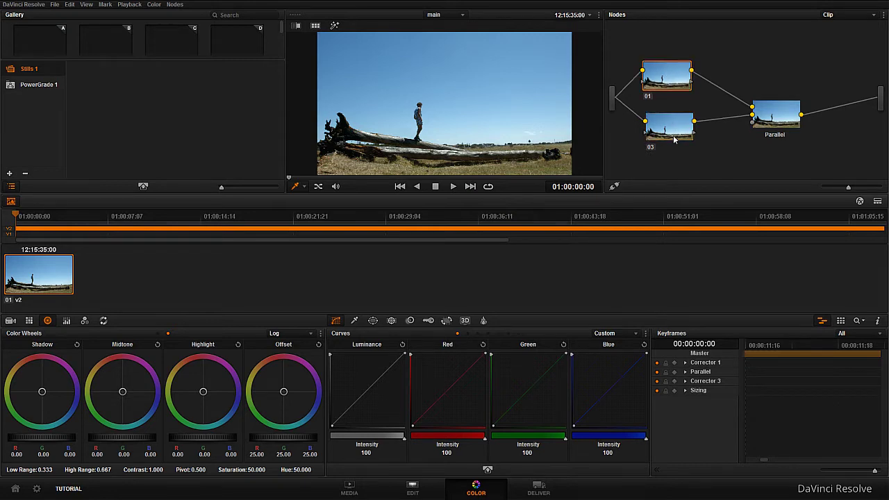
pyautogui.moveTo(660, 75); pyautogui.dragTo(663, 74)
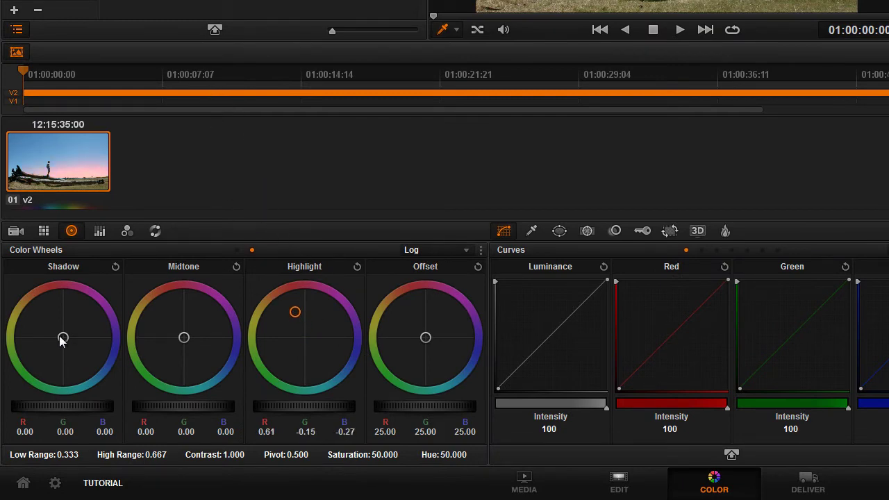
pyautogui.moveTo(63, 337); pyautogui.dragTo(10, 260)
pyautogui.moveTo(185, 333); pyautogui.dragTo(149, 266)
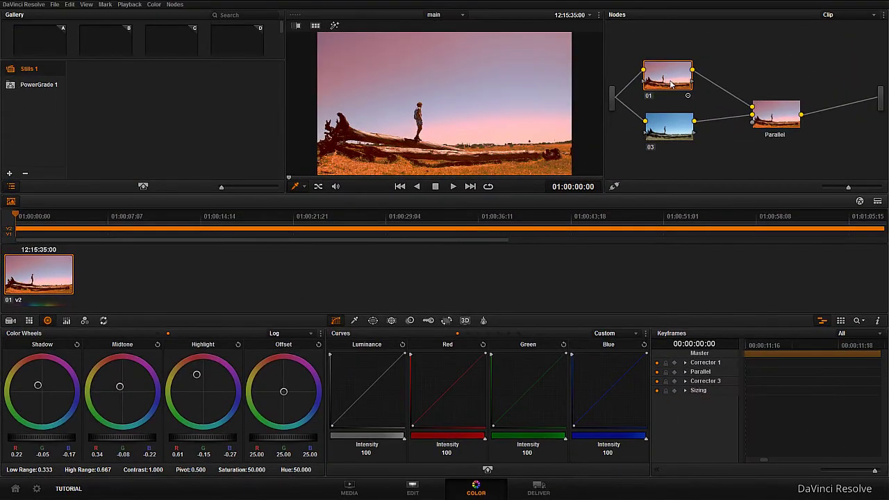
pyautogui.moveTo(769, 116); pyautogui.dragTo(771, 116)
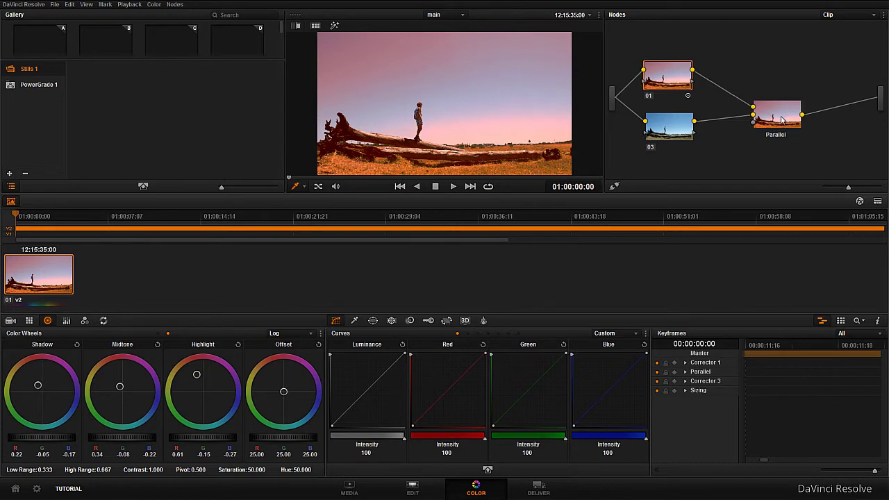
# Push node 03's highlights, midtones and shadows toward green, then select the Parallel node
pyautogui.click(669, 127)
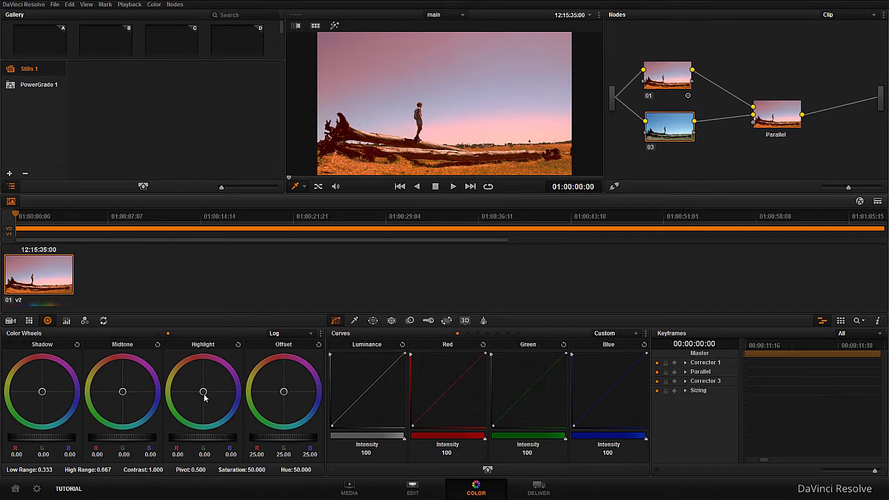
pyautogui.moveTo(203, 393); pyautogui.dragTo(156, 431)
pyautogui.moveTo(119, 393); pyautogui.dragTo(115, 395)
pyautogui.moveTo(42, 394); pyautogui.dragTo(33, 396)
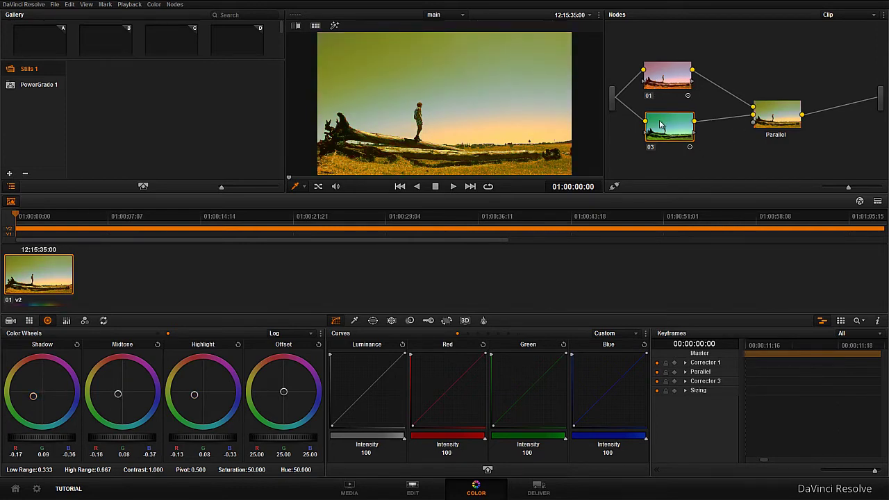
pyautogui.click(657, 78)
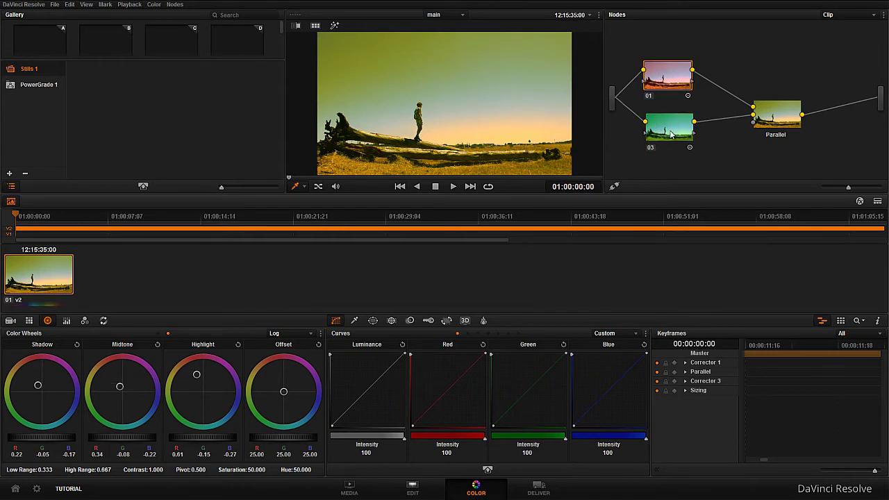
pyautogui.click(796, 117)
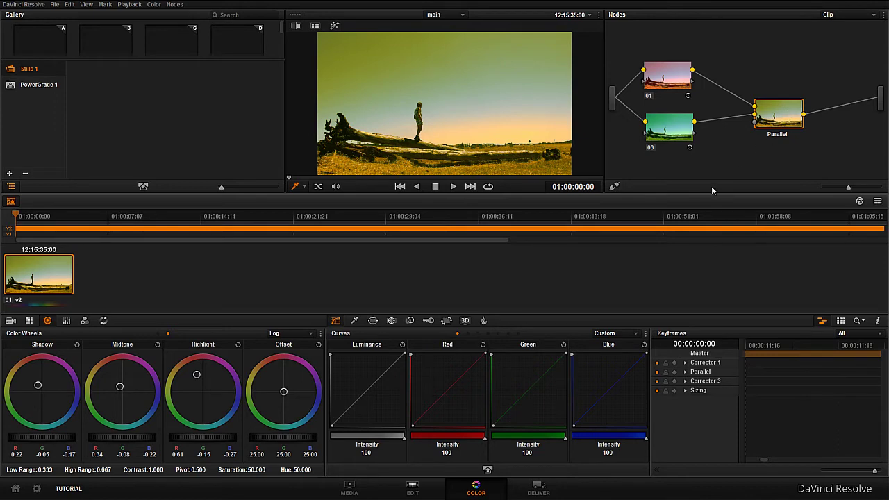
# Give node 01 a rectangular window stretched wide over the sky down to the horizon
pyautogui.click(688, 82)
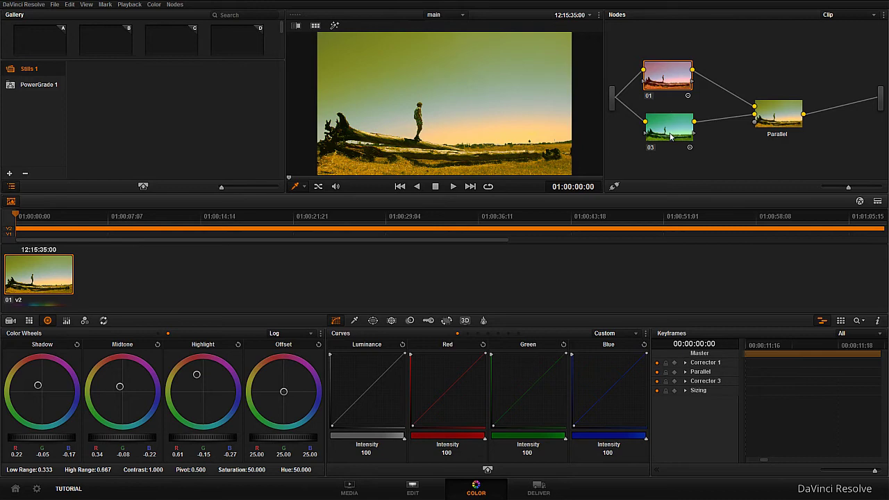
pyautogui.click(373, 320)
pyautogui.click(336, 377)
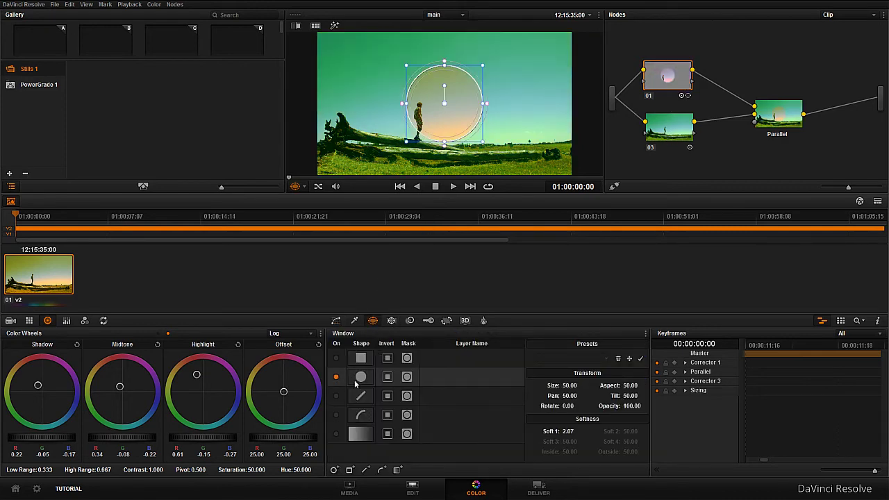
pyautogui.click(336, 358)
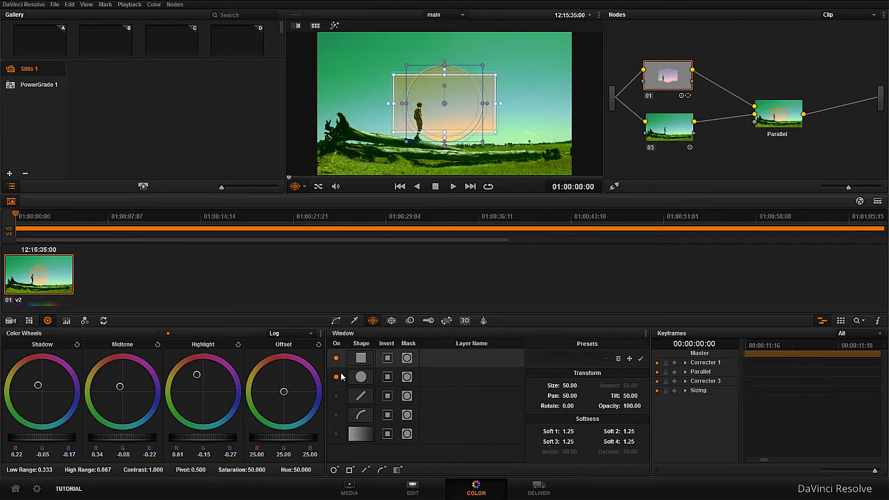
pyautogui.click(336, 376)
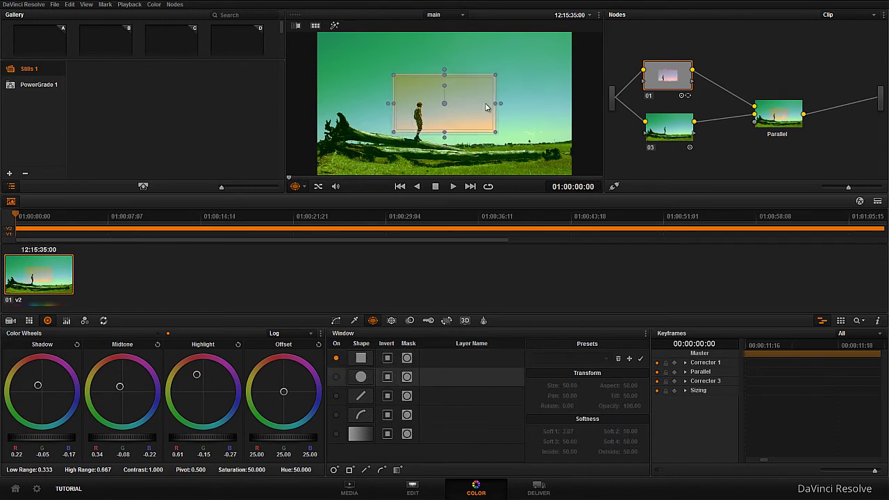
pyautogui.moveTo(495, 103); pyautogui.dragTo(572, 96)
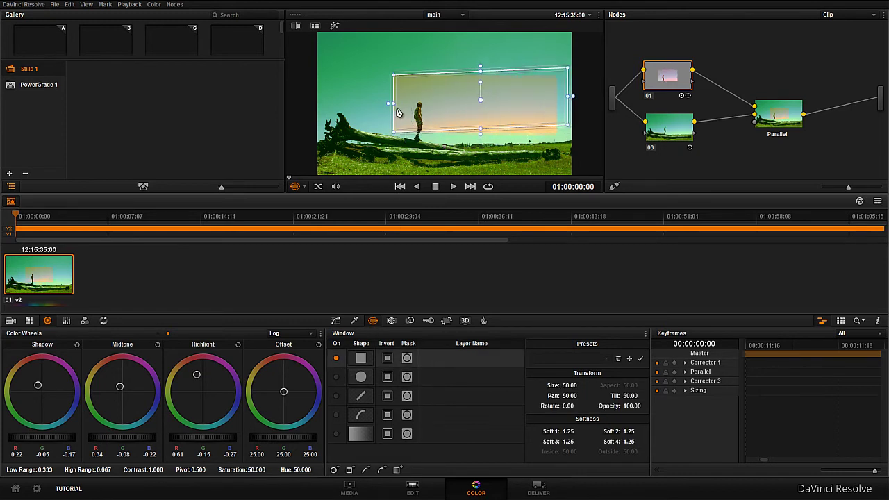
pyautogui.moveTo(393, 104); pyautogui.dragTo(303, 99)
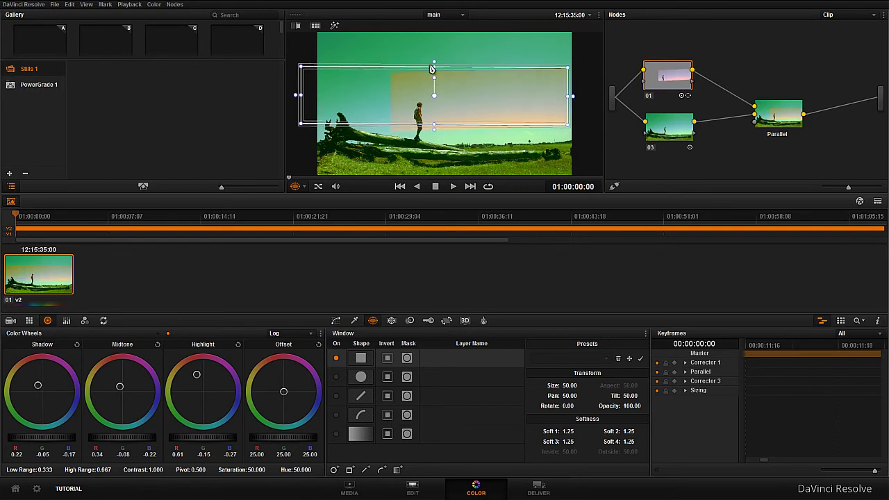
pyautogui.moveTo(432, 65); pyautogui.dragTo(433, 29)
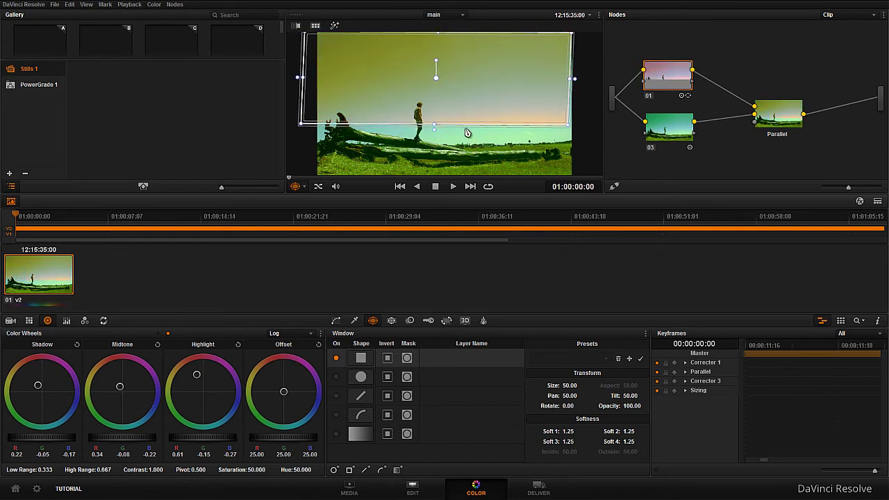
pyautogui.moveTo(436, 120); pyautogui.dragTo(441, 110)
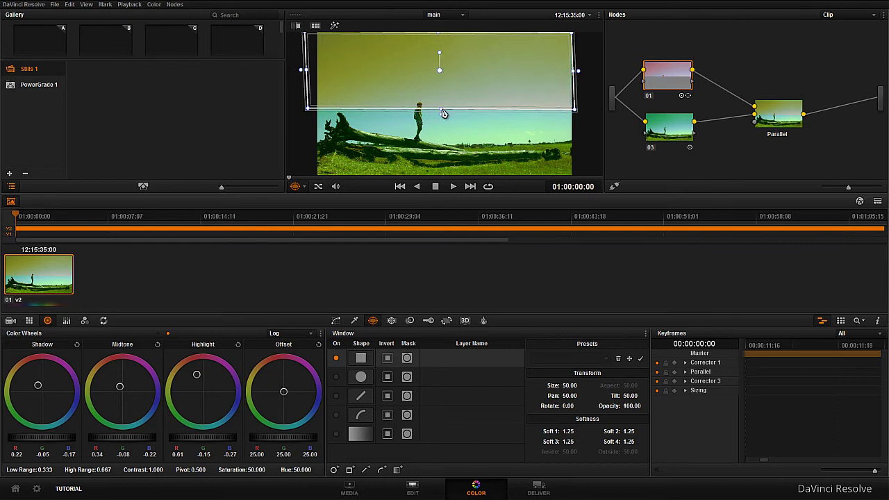
pyautogui.click(669, 127)
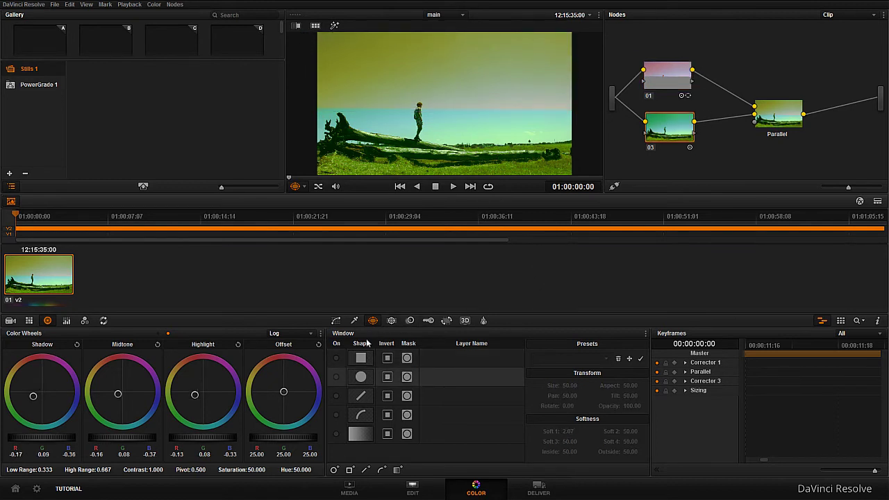
# Add a wide rectangular window on node 03 over the log, then view the Parallel output
pyautogui.click(336, 358)
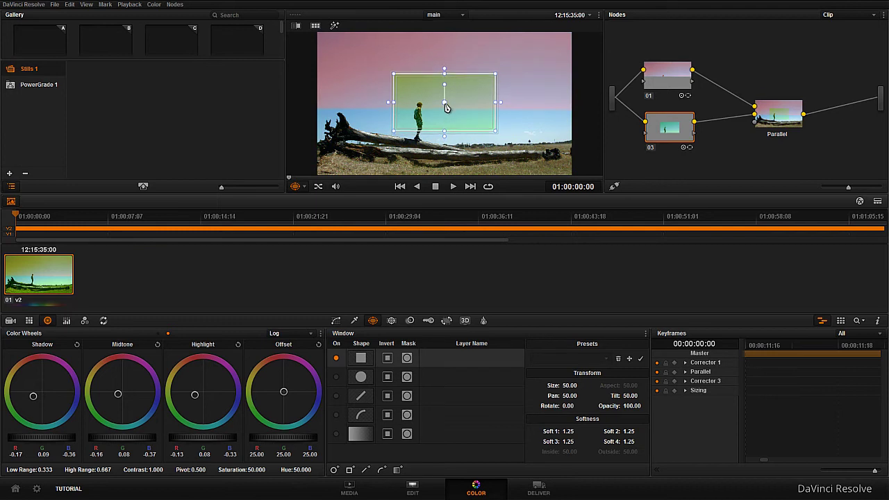
pyautogui.moveTo(449, 107); pyautogui.dragTo(598, 155)
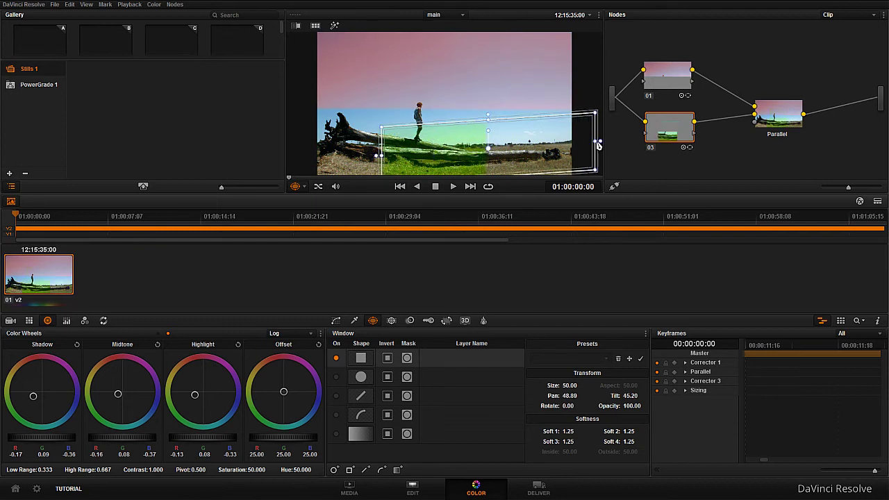
pyautogui.moveTo(381, 155); pyautogui.dragTo(264, 163)
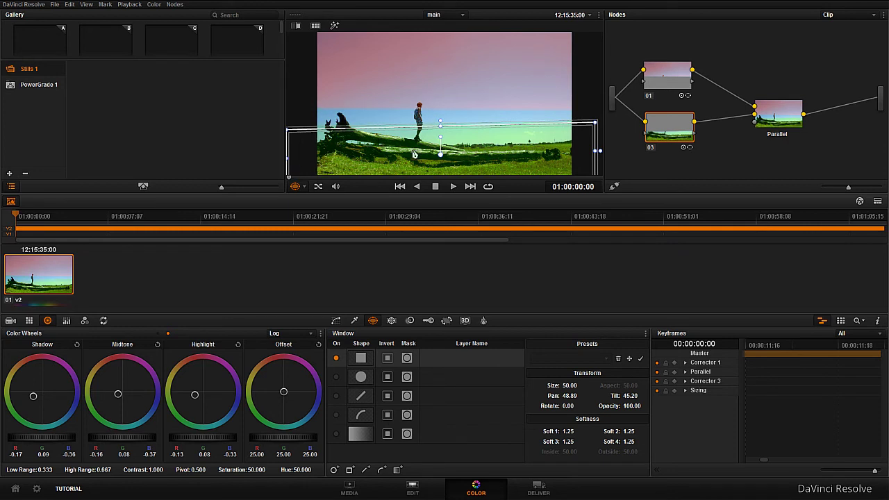
pyautogui.moveTo(441, 136); pyautogui.dragTo(606, 152)
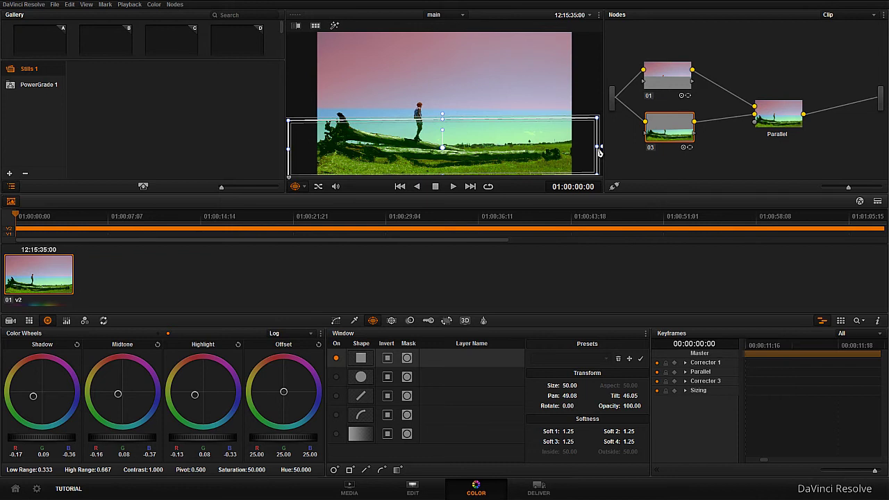
pyautogui.click(783, 116)
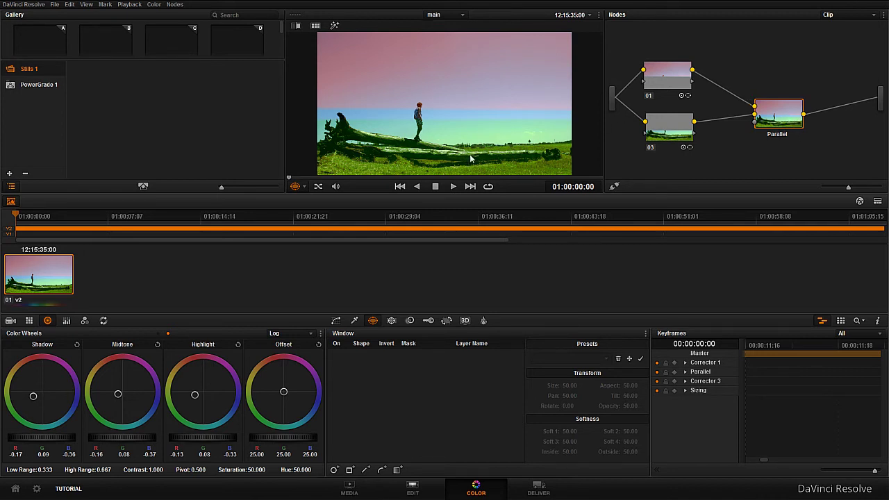
# Raise node 03's window to Pan 49.26, Tilt 48.29 across the horizon and log
pyautogui.moveTo(773, 115); pyautogui.dragTo(775, 117)
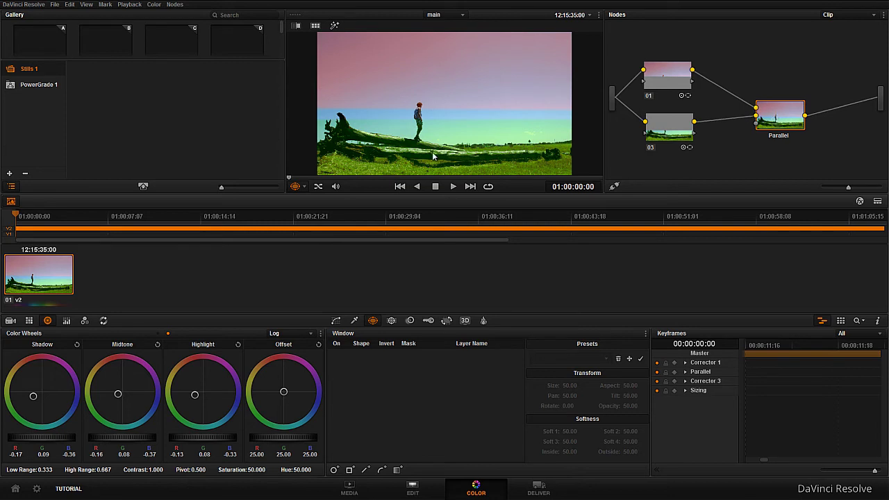
pyautogui.click(681, 127)
pyautogui.moveTo(445, 148); pyautogui.dragTo(445, 121)
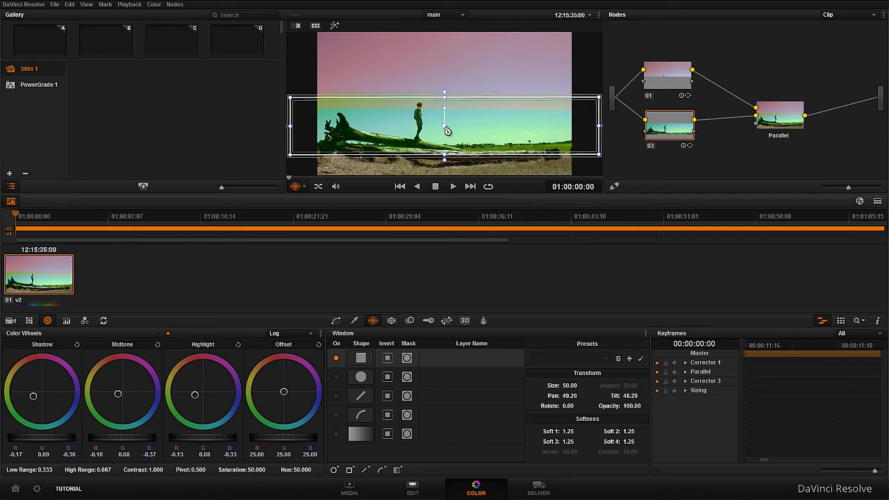
# Lower node 03's window to Pan 49.09, Tilt 46.59 over the ground below the horizon
pyautogui.moveTo(446, 130); pyautogui.dragTo(447, 130)
pyautogui.moveTo(445, 130)
pyautogui.mouseDown()
pyautogui.moveTo(448, 155)
pyautogui.moveTo(446, 145)
pyautogui.mouseUp()
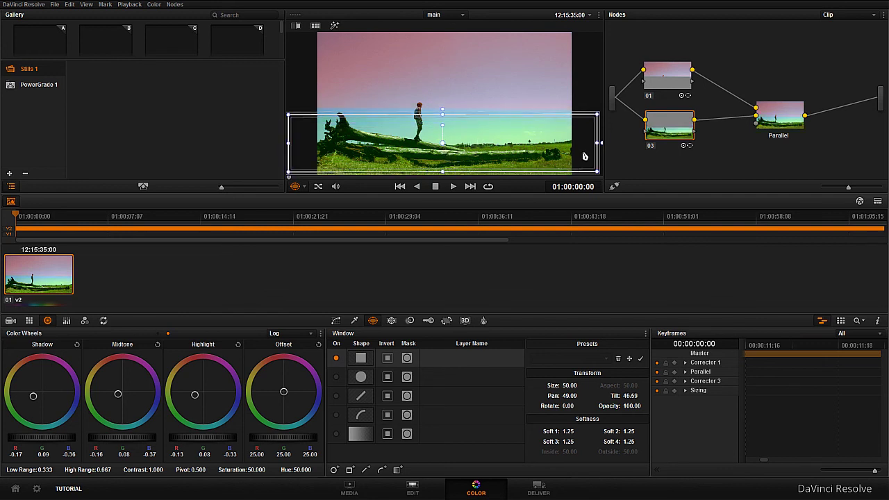